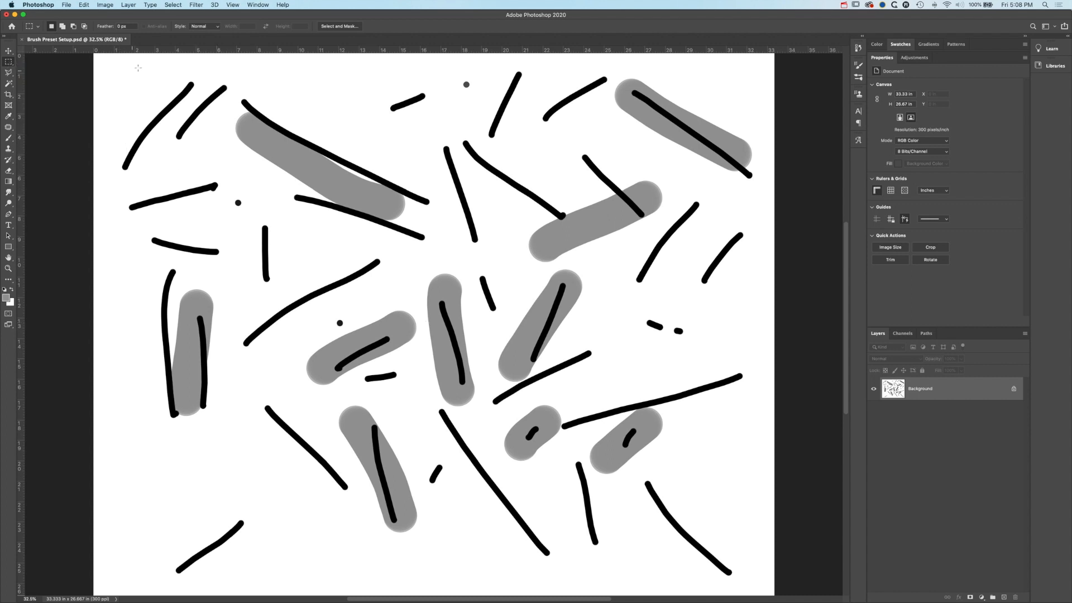
Select the whole group of black and gray strokes on the canvas with a rectangular marquee
{"action": "left_click_drag", "start_coordinate": [116, 64], "coordinate": [759, 586]}
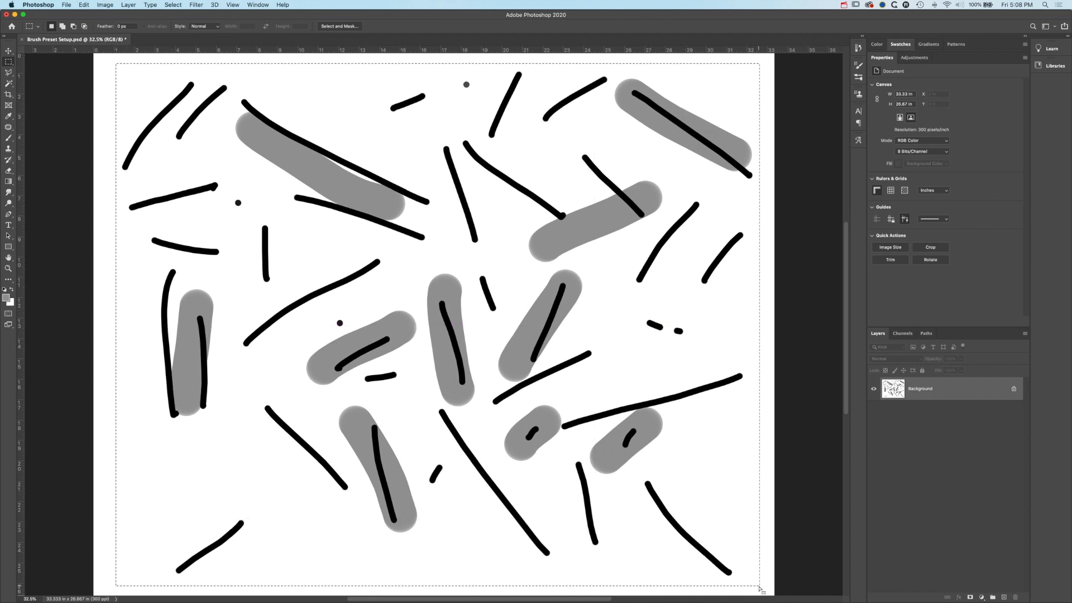
{"action": "left_click", "coordinate": [82, 5]}
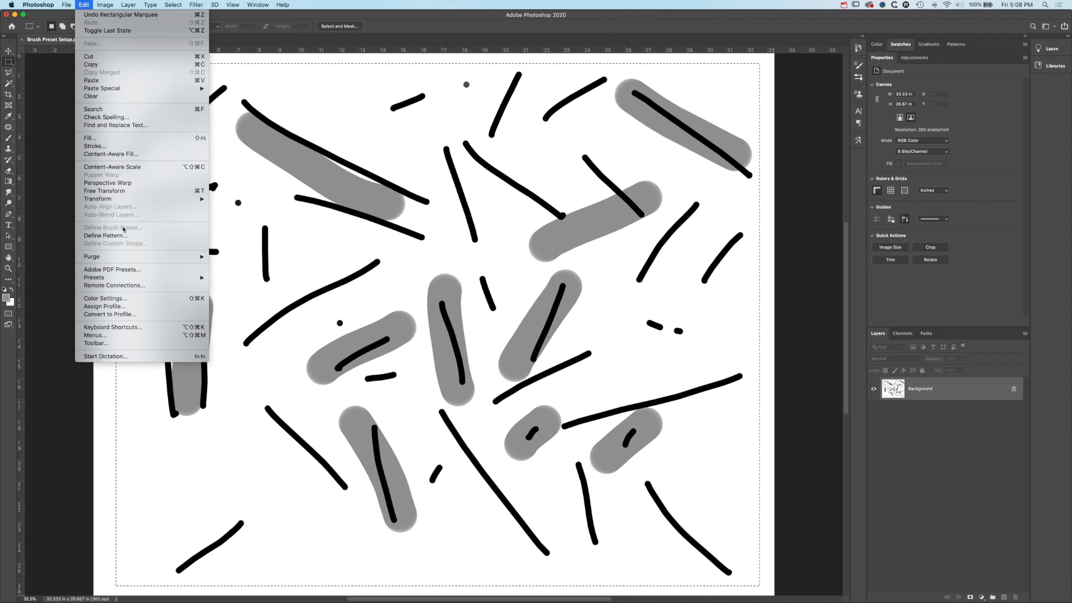
{"action": "left_click", "coordinate": [376, 23]}
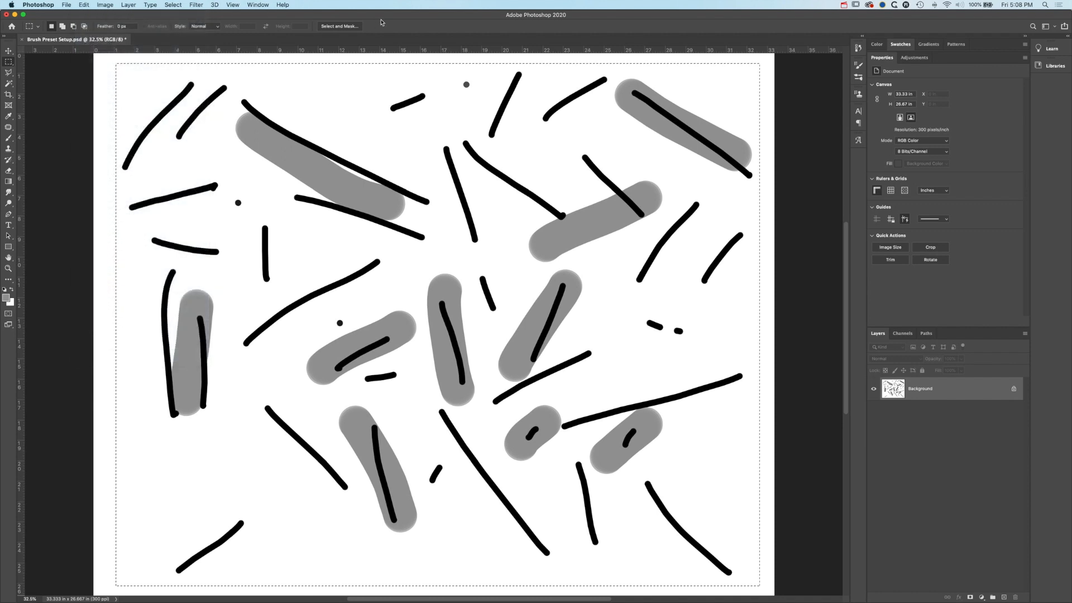
Check the document's pixel dimensions in Image Size without changing them
{"action": "left_click", "coordinate": [109, 4]}
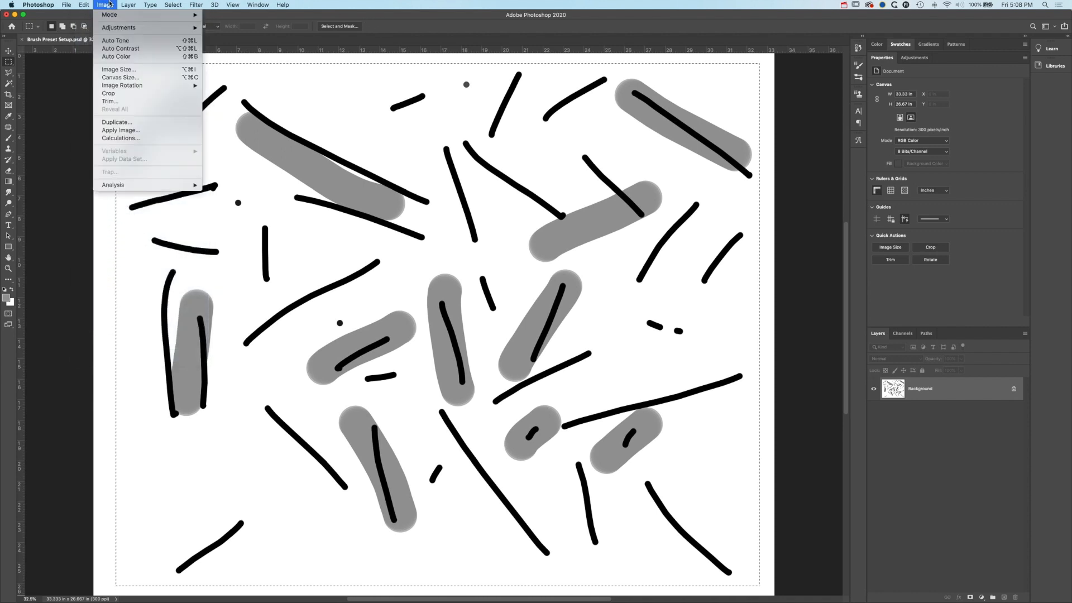
{"action": "left_click", "coordinate": [117, 70]}
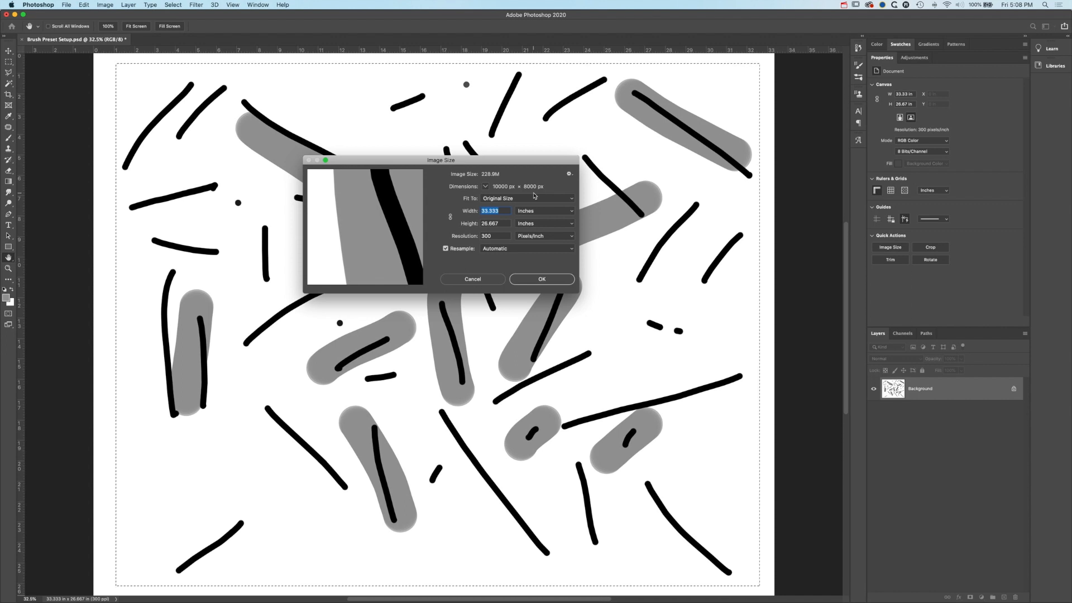
{"action": "left_click", "coordinate": [472, 278]}
{"action": "key", "text": "m"}
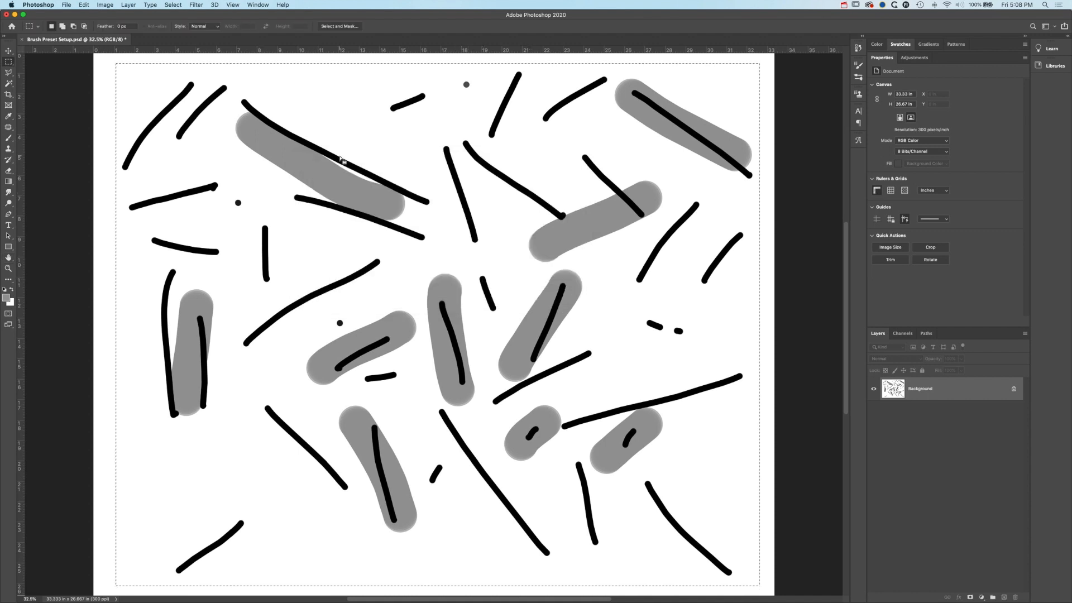
Scale the selected strokes down proportionally to about 14.7% of their original size, keeping the transform active
{"action": "left_click", "coordinate": [85, 5]}
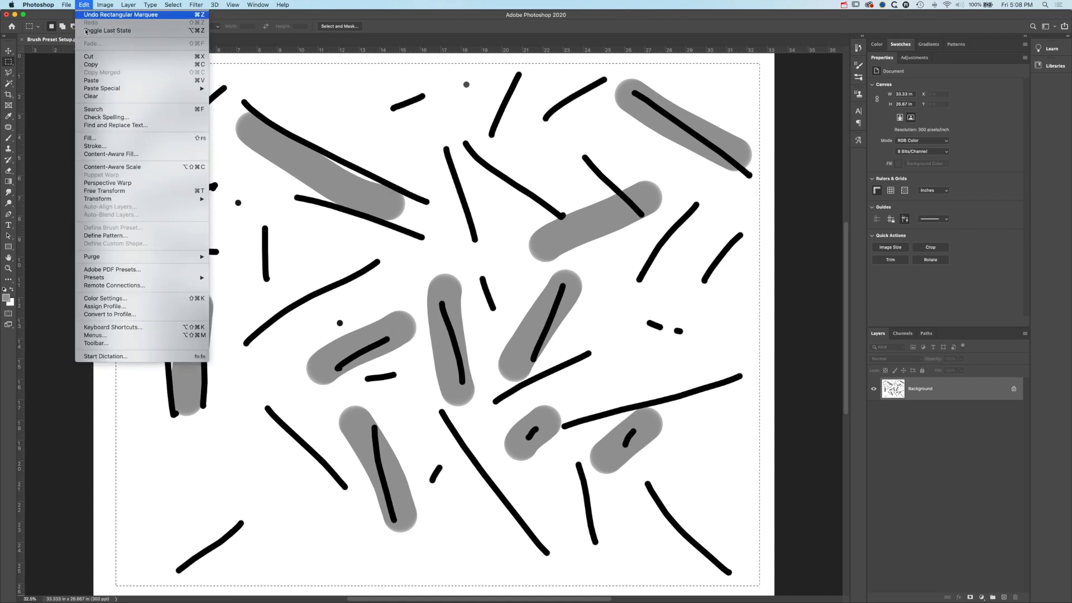
{"action": "mouse_move", "coordinate": [112, 199]}
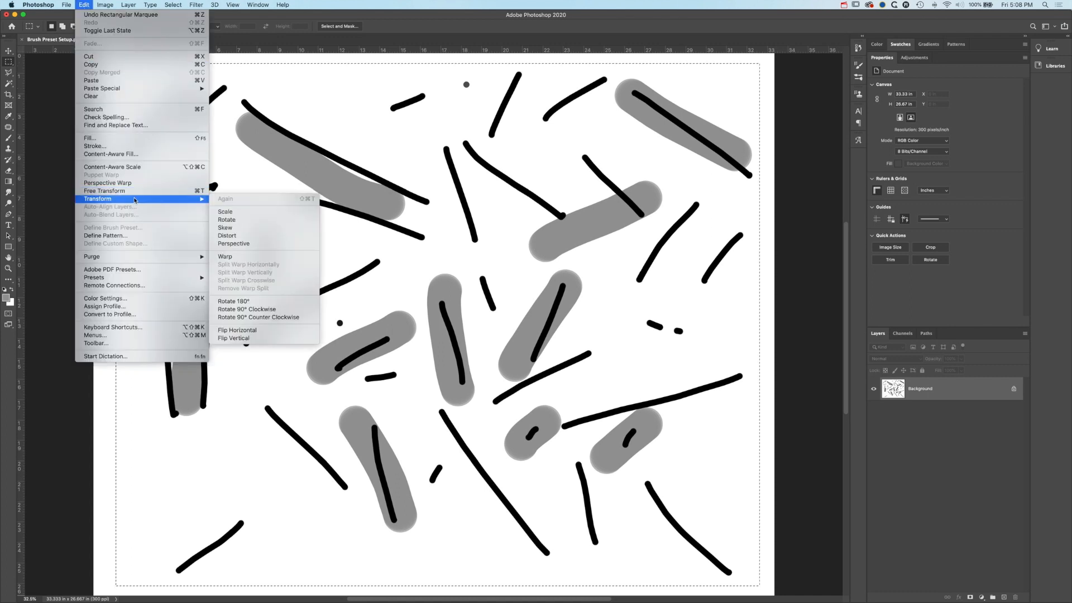
{"action": "left_click", "coordinate": [266, 215]}
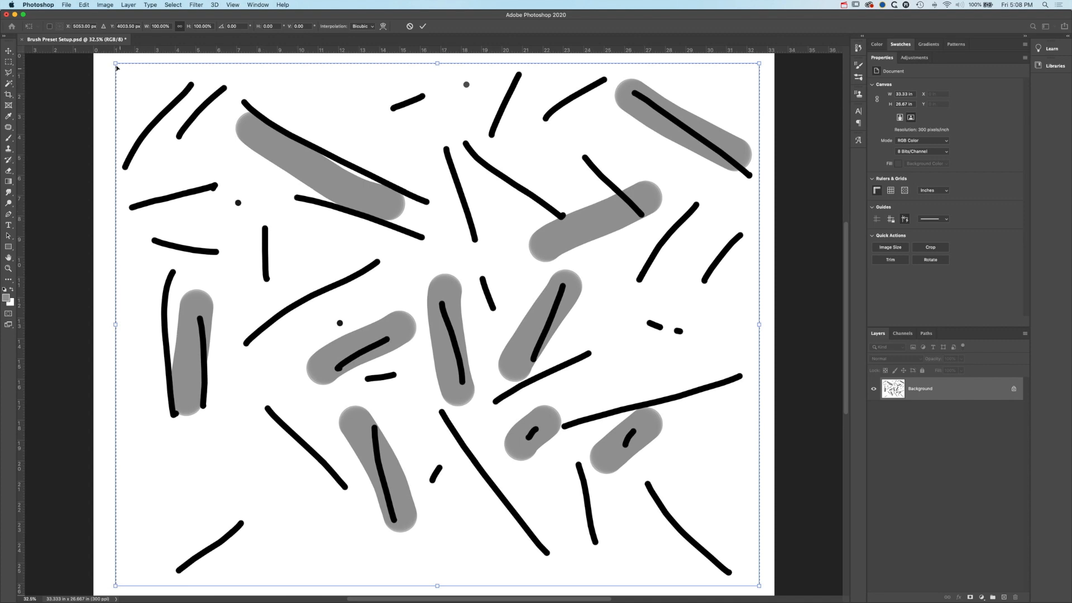
{"action": "left_click_drag", "start_coordinate": [115, 64], "coordinate": [313, 223]}
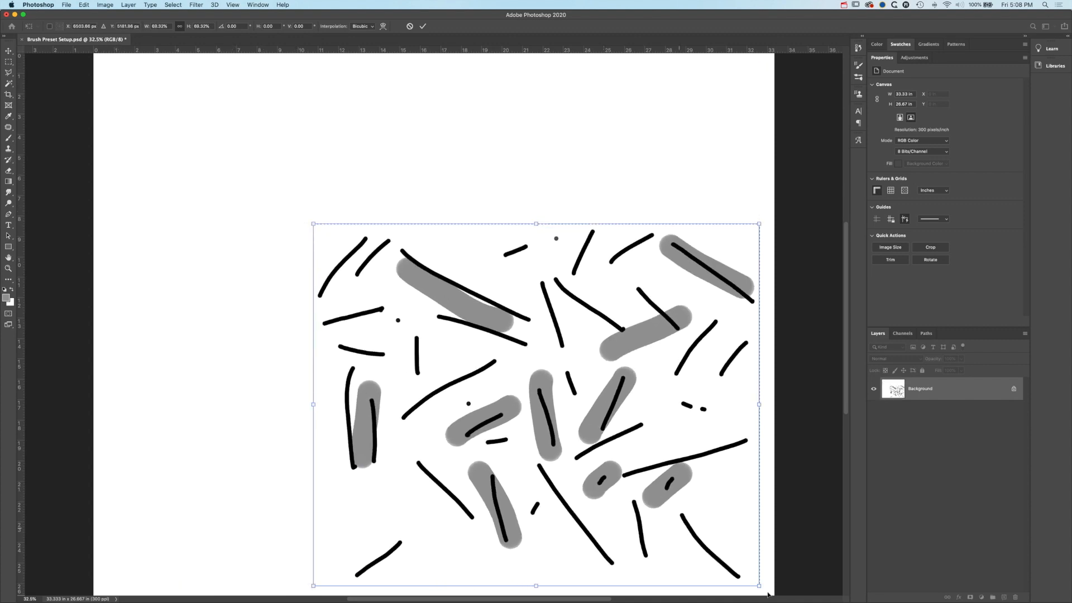
{"action": "left_click_drag", "start_coordinate": [758, 583], "coordinate": [416, 284]}
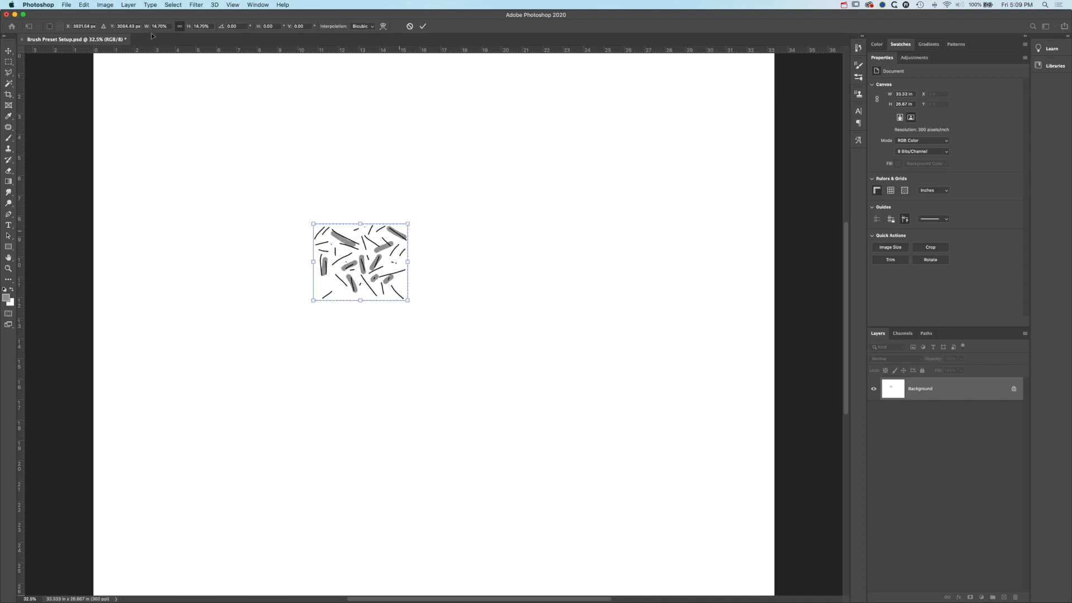
Inspect the strokes at 100% magnification, shrink them further to about 6.8% of the original size, and apply the transform
{"action": "left_click", "coordinate": [233, 4]}
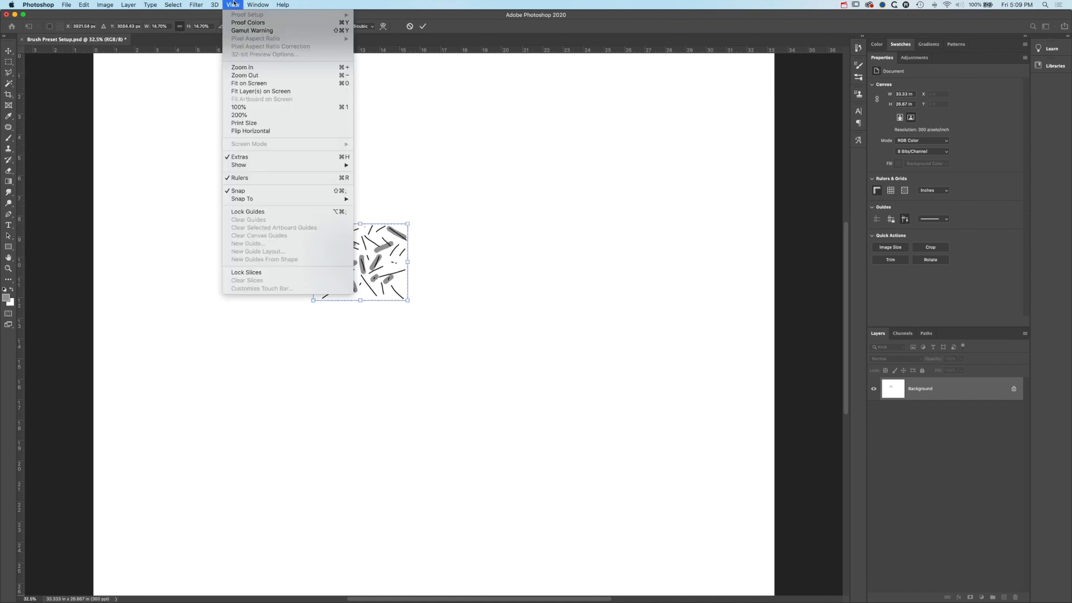
{"action": "left_click", "coordinate": [240, 107]}
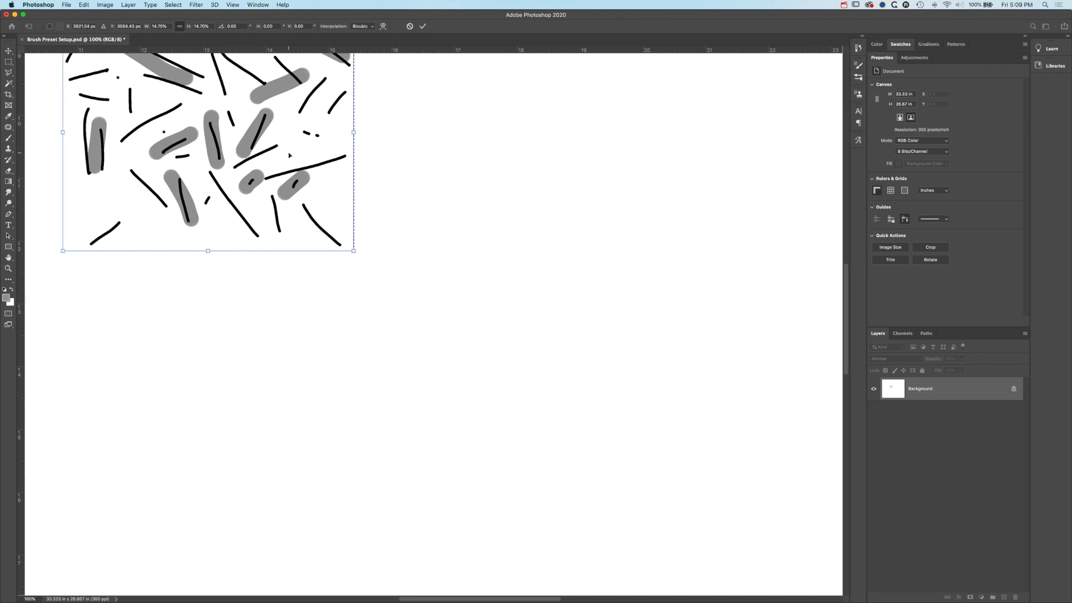
{"action": "left_click_drag", "start_coordinate": [250, 148], "coordinate": [419, 280]}
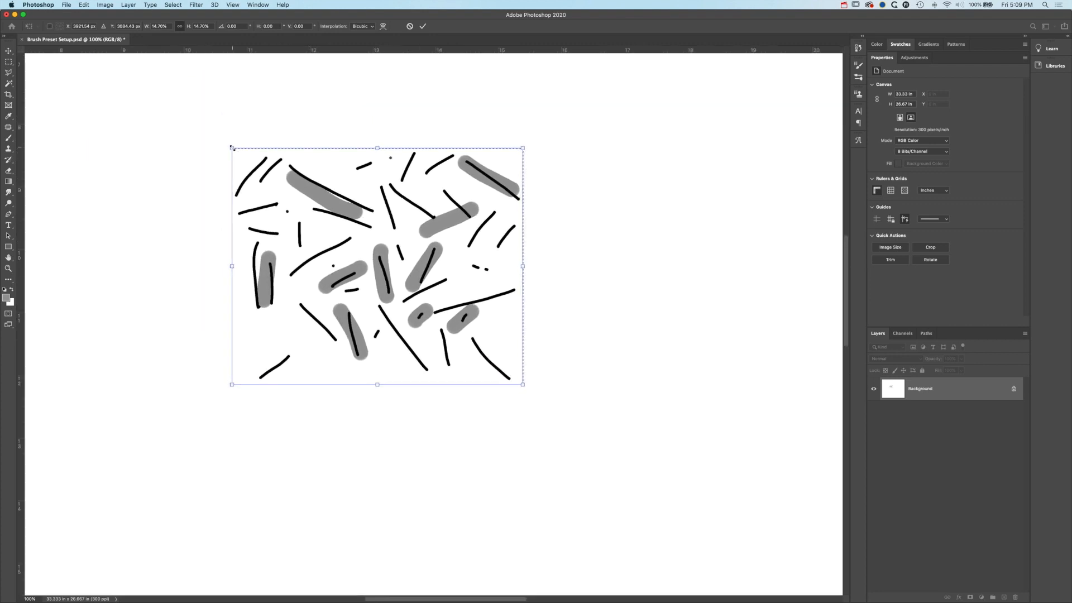
{"action": "left_click_drag", "start_coordinate": [232, 147], "coordinate": [352, 246]}
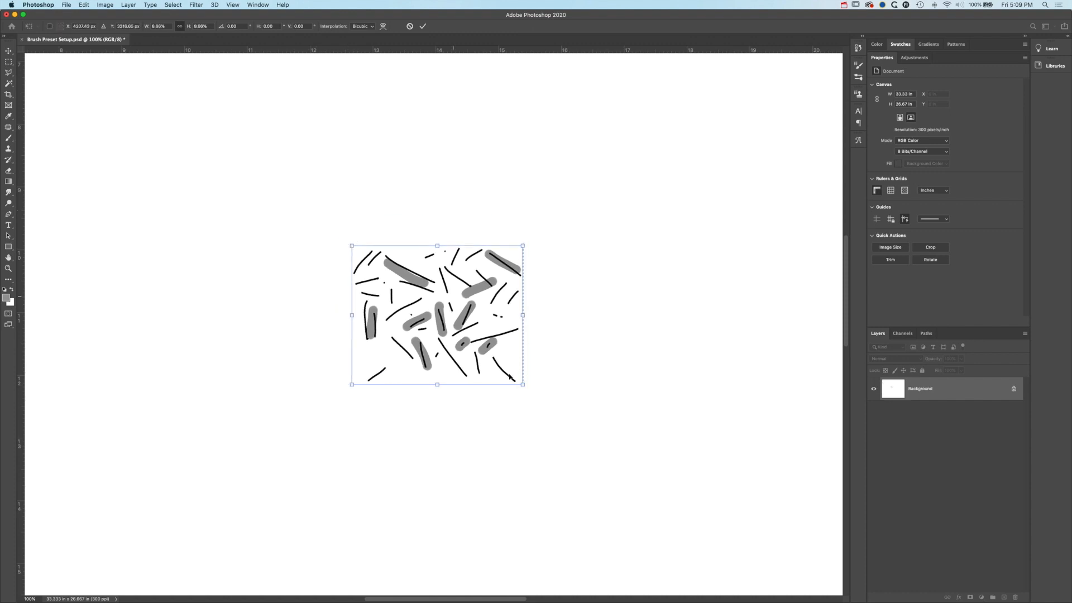
{"action": "left_click_drag", "start_coordinate": [521, 385], "coordinate": [486, 354]}
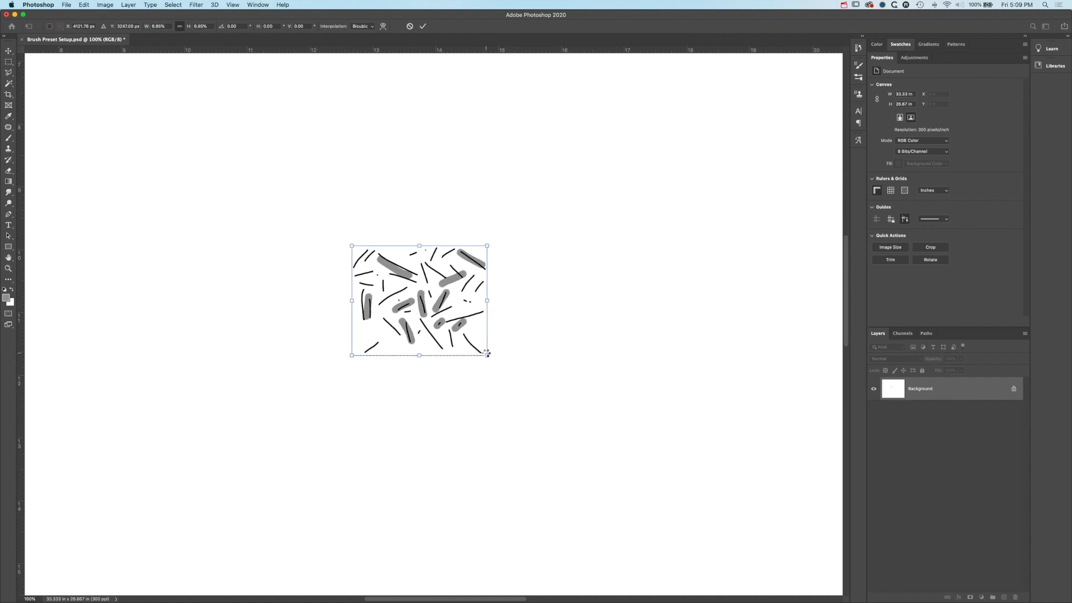
{"action": "key", "text": "Return"}
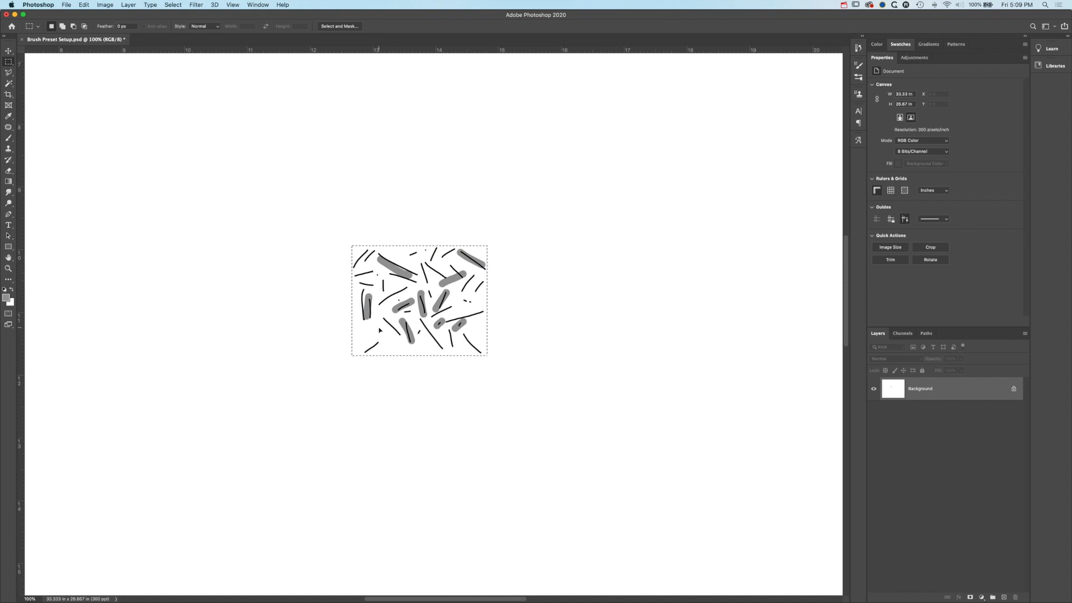
Define a brush preset from the scaled-down selected strokes, accepting the default name
{"action": "left_click", "coordinate": [84, 5]}
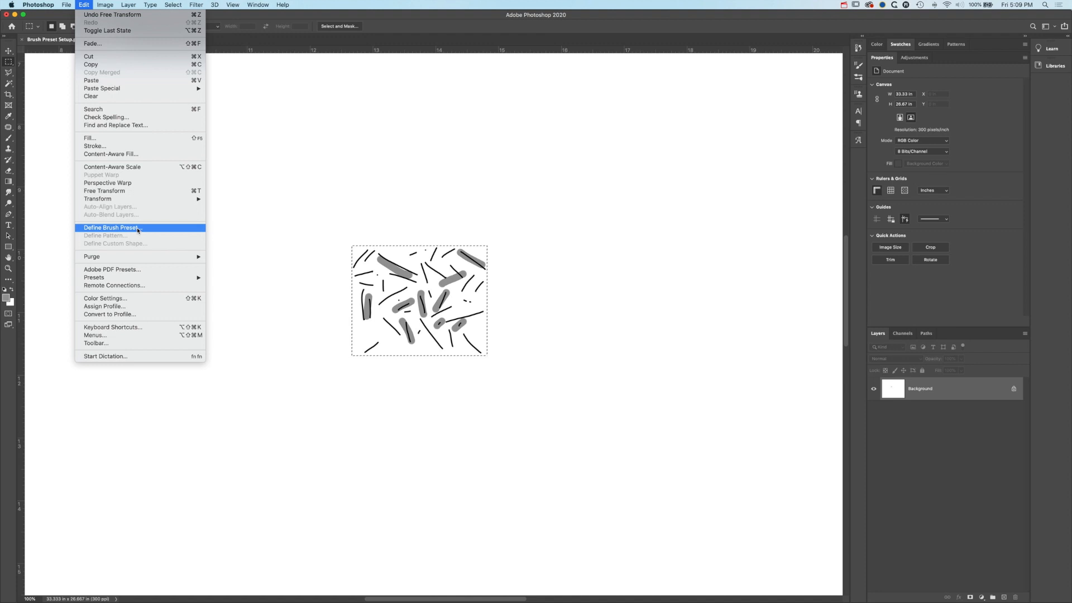
{"action": "left_click", "coordinate": [444, 22]}
{"action": "key", "text": "super+0"}
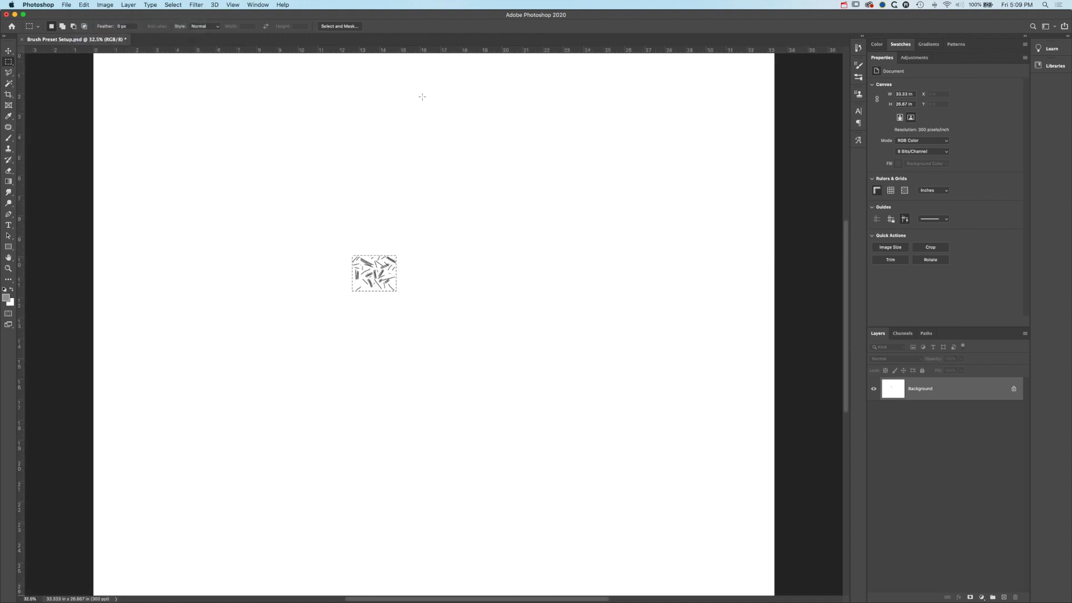
{"action": "left_click", "coordinate": [84, 5]}
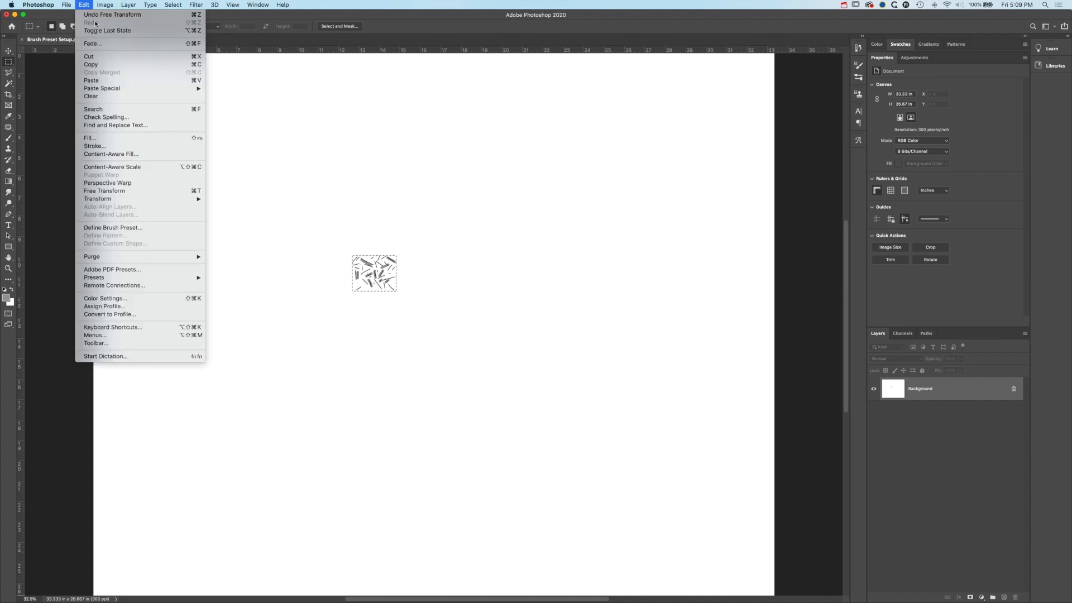
{"action": "left_click", "coordinate": [125, 227]}
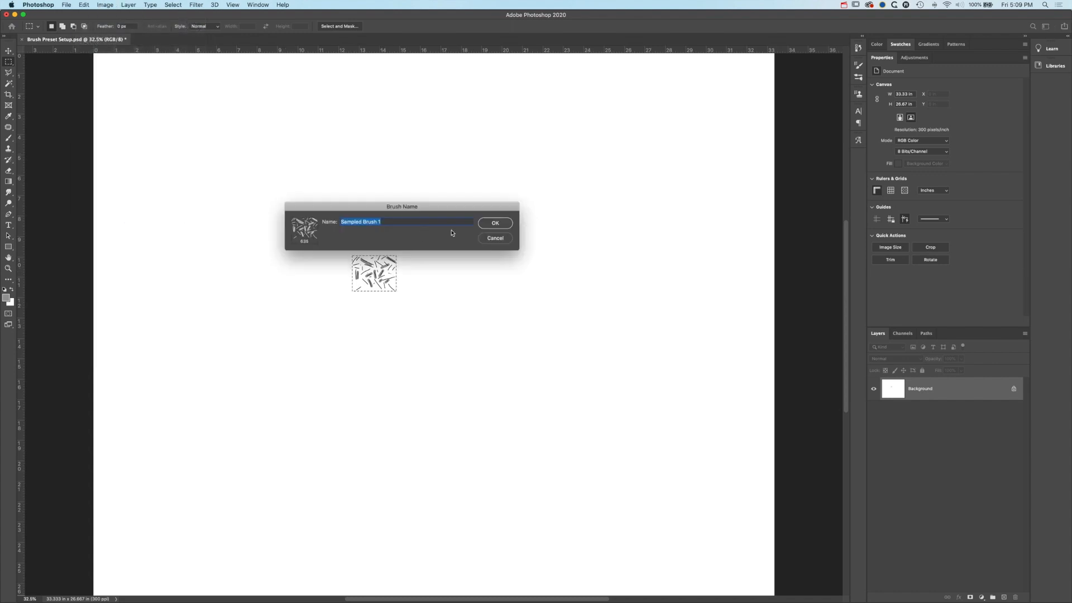
{"action": "left_click", "coordinate": [495, 223]}
Deselect the artwork and test the new brush by stamping it at five spots around the original strokes
{"action": "key", "text": "b"}
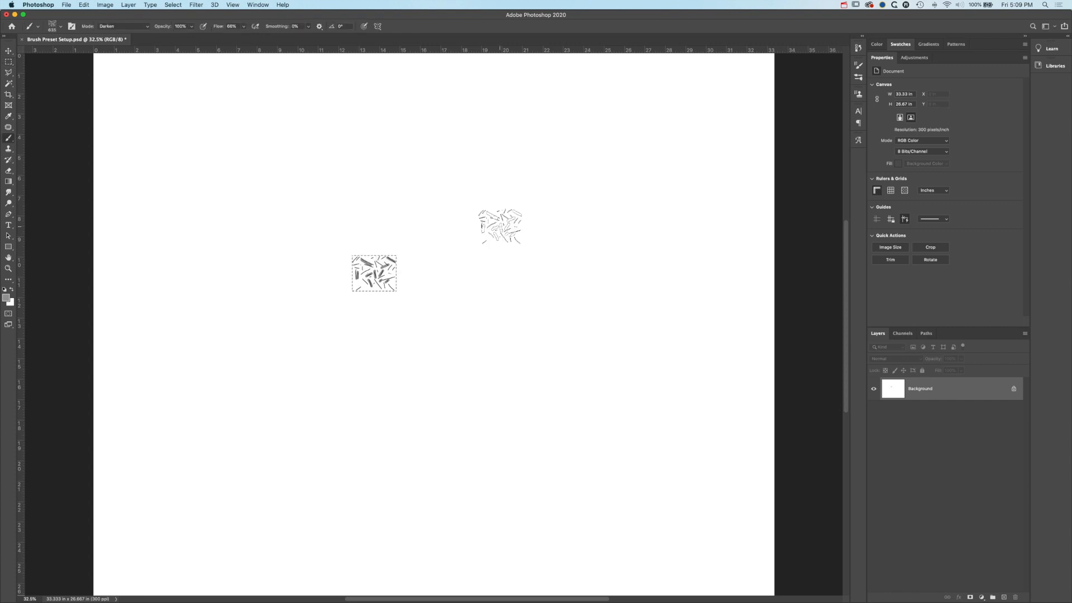
{"action": "left_click", "coordinate": [173, 4]}
{"action": "left_click", "coordinate": [182, 22]}
{"action": "left_click", "coordinate": [199, 159]}
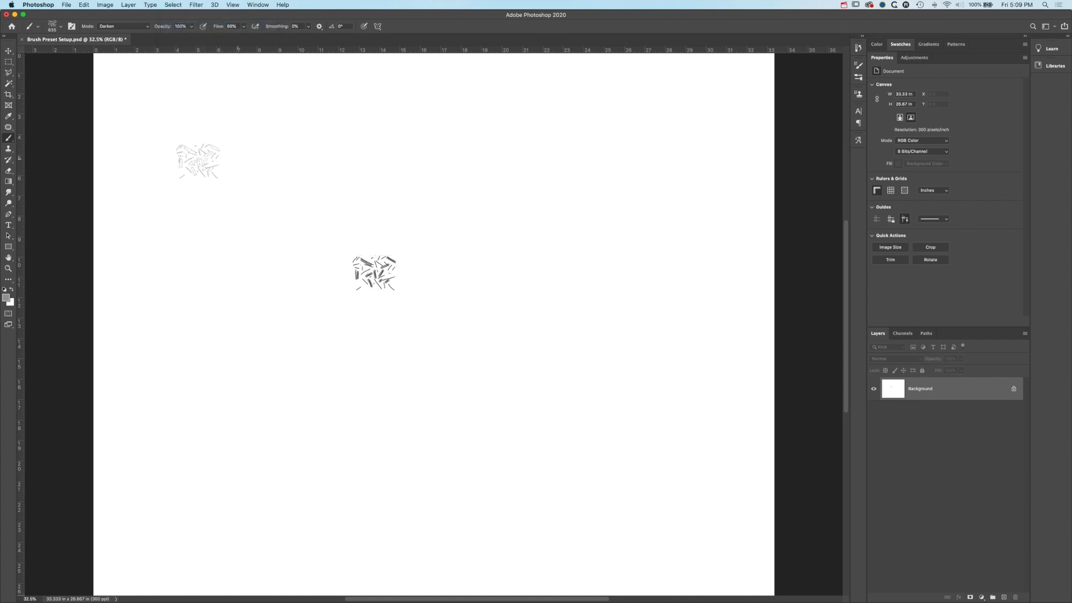
{"action": "left_click", "coordinate": [449, 148]}
{"action": "left_click", "coordinate": [220, 268]}
{"action": "left_click", "coordinate": [589, 255]}
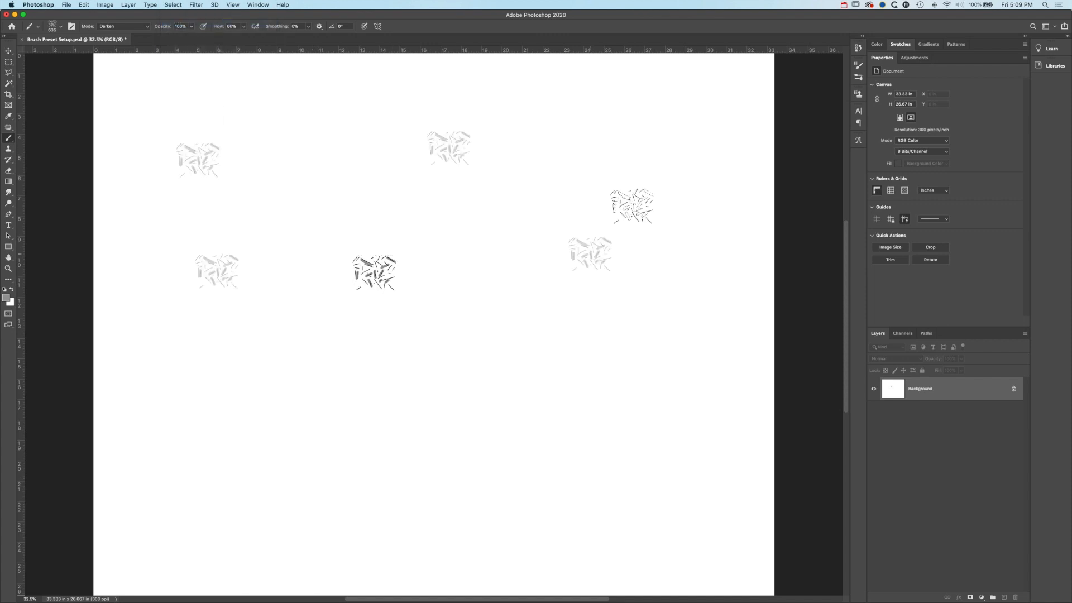
{"action": "left_click", "coordinate": [645, 136]}
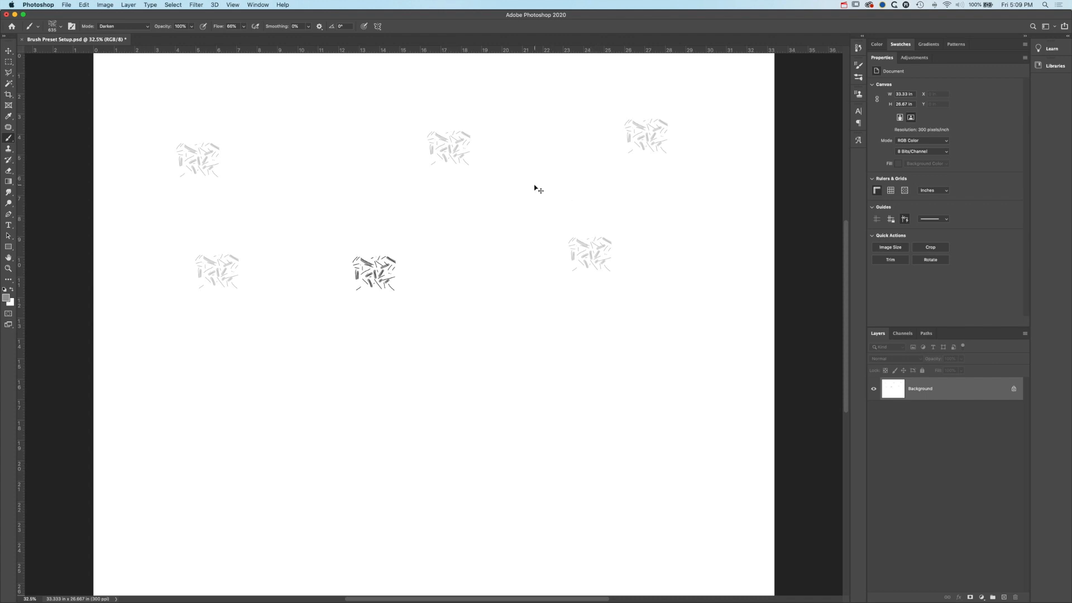
Undo all the test brush stamps, leaving only the original small artwork on the canvas
{"action": "key", "text": "super+z"}
{"action": "key", "text": "super+z"}
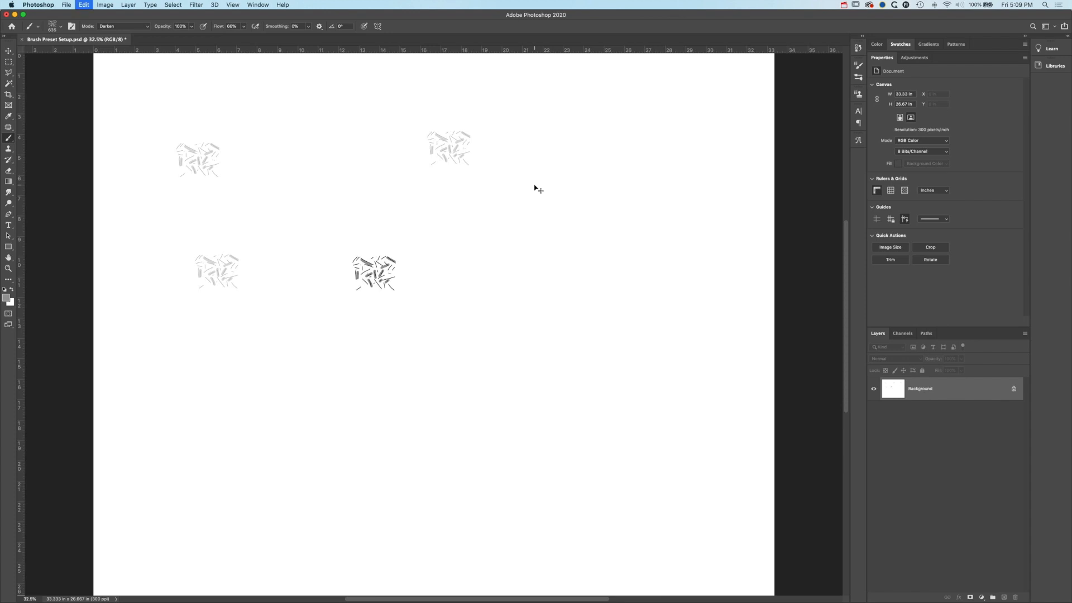
{"action": "key", "text": "super+z"}
{"action": "key", "text": "super+z"}
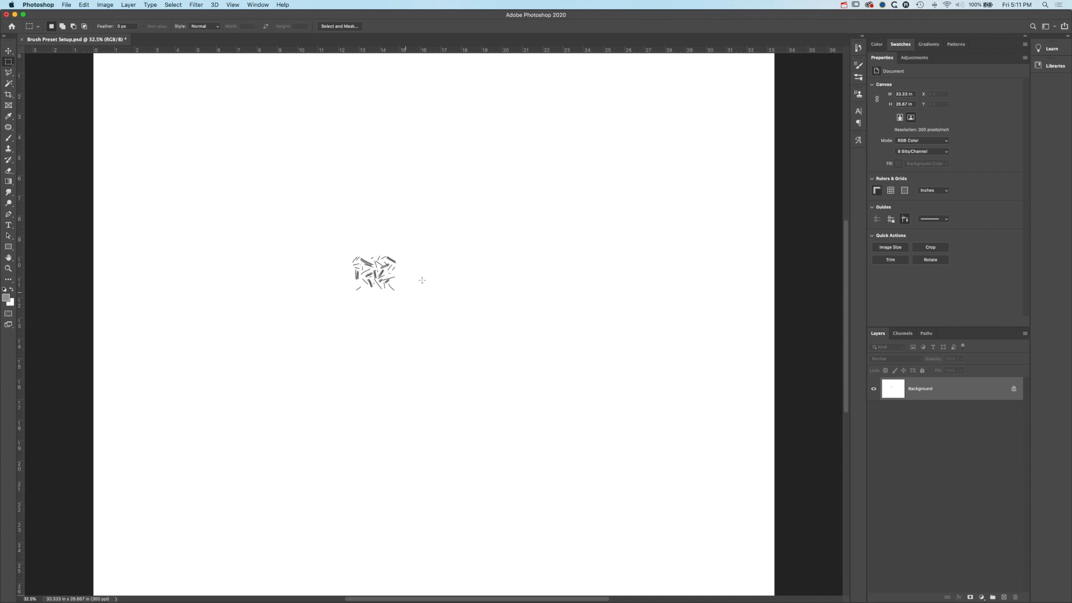
Try to define a brush preset from a rectangular selection of blank canvas, then clear the selection
{"action": "left_click_drag", "start_coordinate": [432, 179], "coordinate": [525, 236]}
{"action": "left_click", "coordinate": [84, 5]}
{"action": "left_click", "coordinate": [177, 228]}
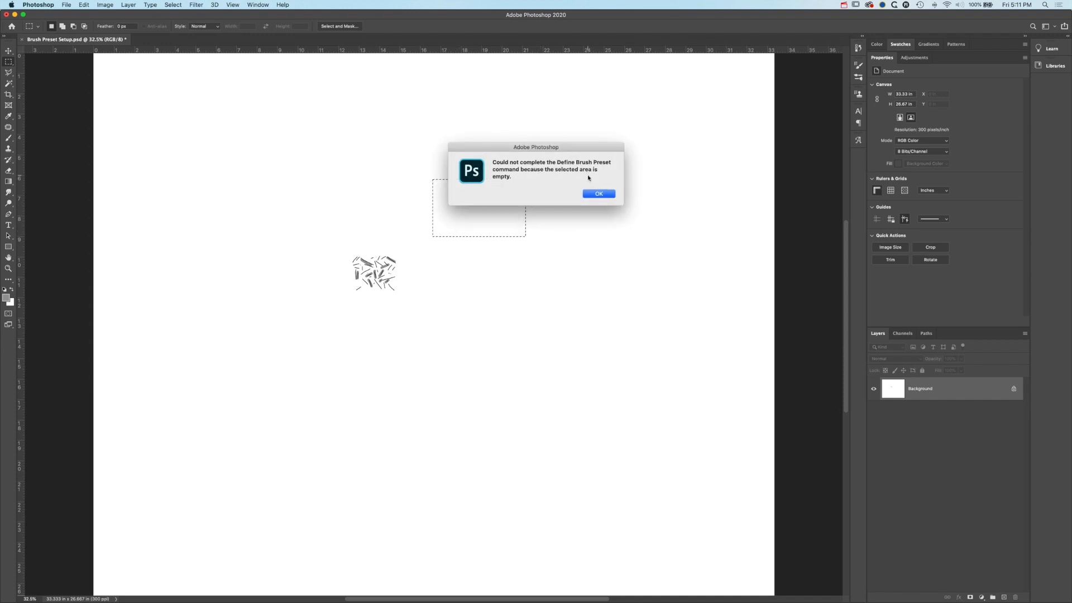
{"action": "left_click", "coordinate": [598, 193]}
{"action": "left_click", "coordinate": [597, 191]}
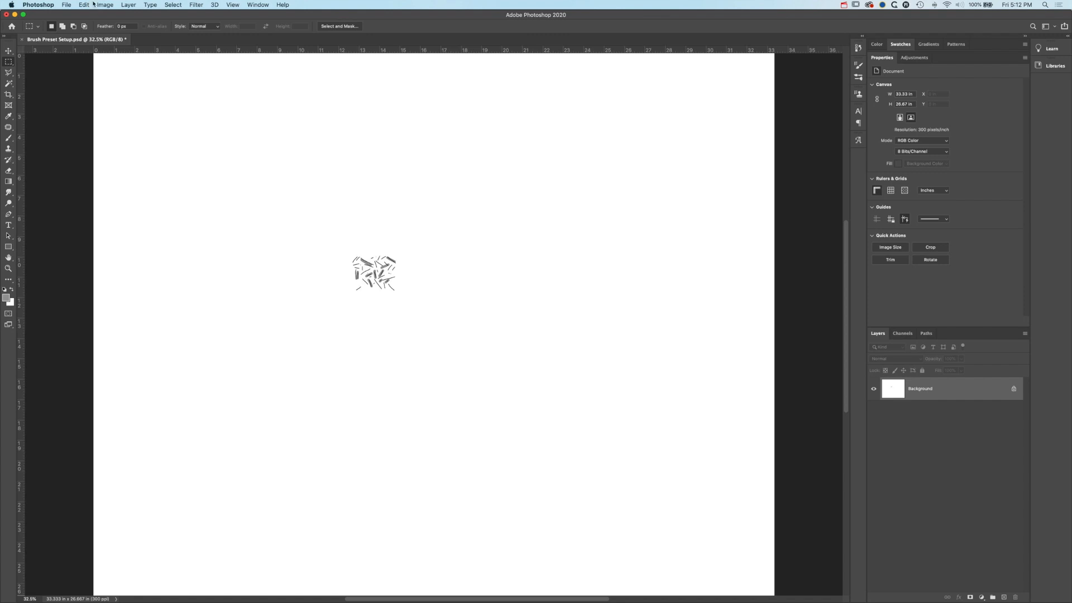
Create a new document from the Web Large preset, 1920 x 1080 px at 72 ppi, and activate the Brush tool
{"action": "left_click", "coordinate": [66, 4]}
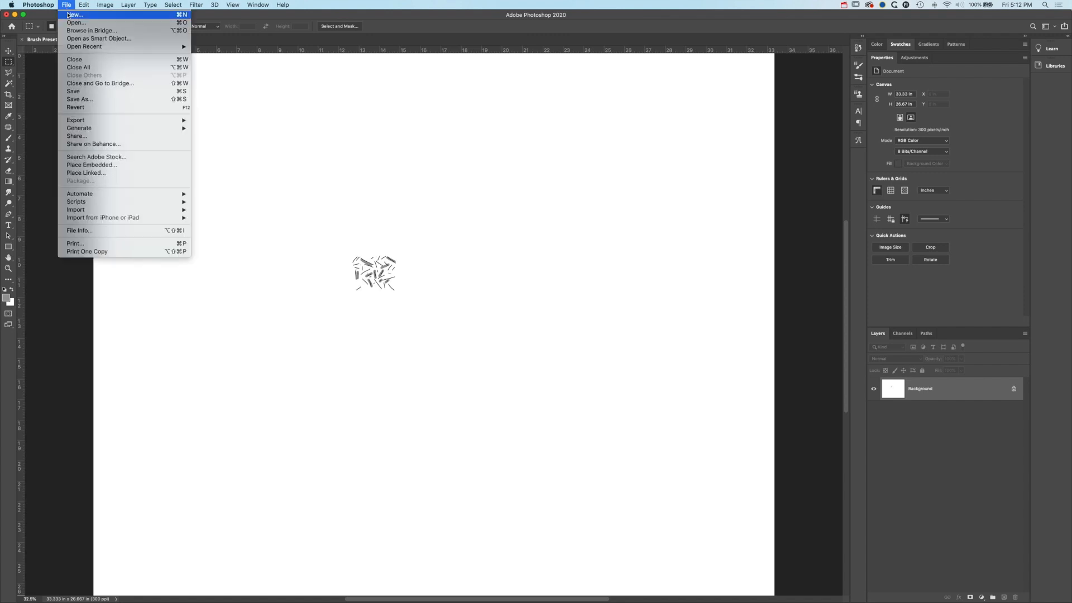
{"action": "left_click", "coordinate": [68, 15]}
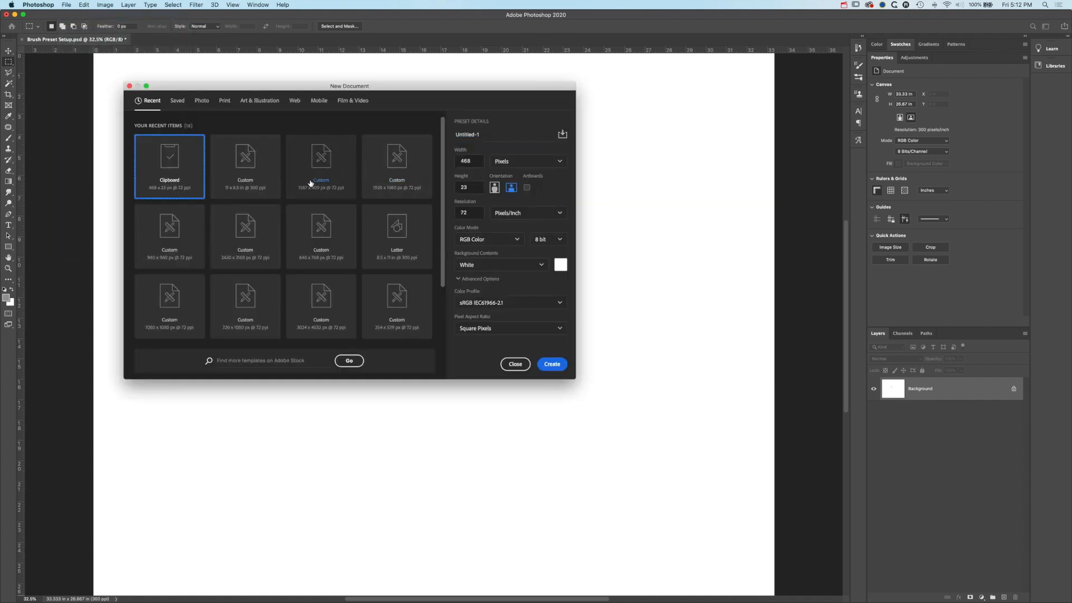
{"action": "left_click", "coordinate": [294, 100]}
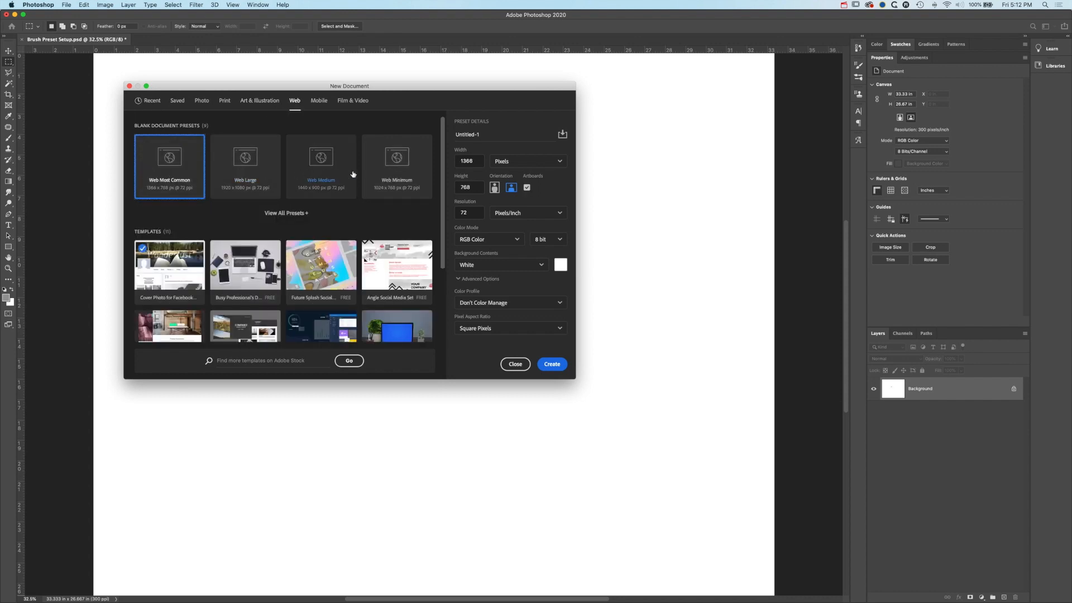
{"action": "left_click", "coordinate": [239, 180]}
{"action": "left_click", "coordinate": [552, 364]}
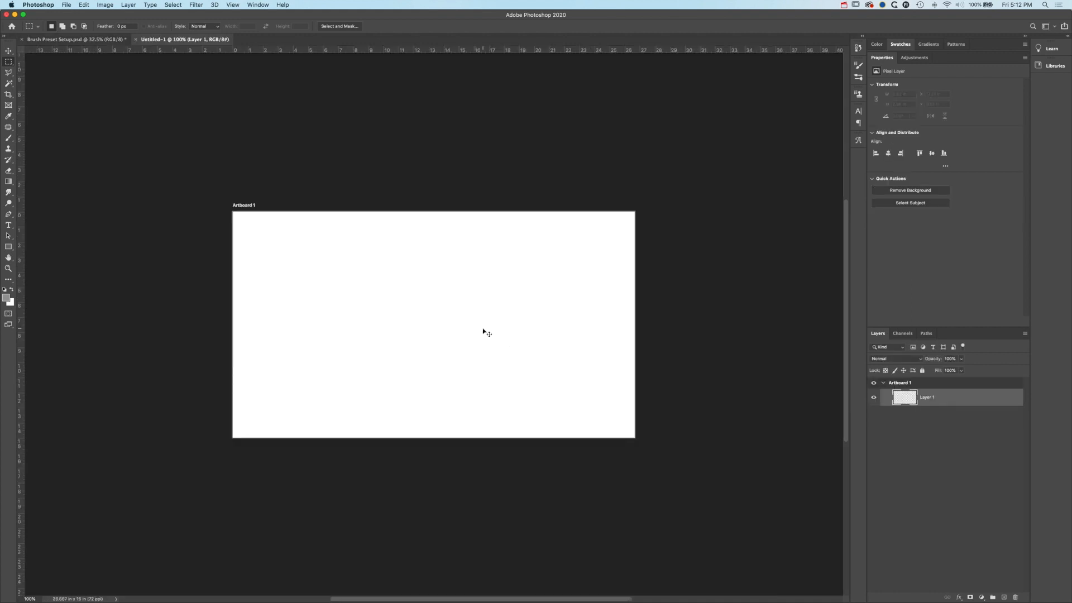
{"action": "key", "text": "super+0"}
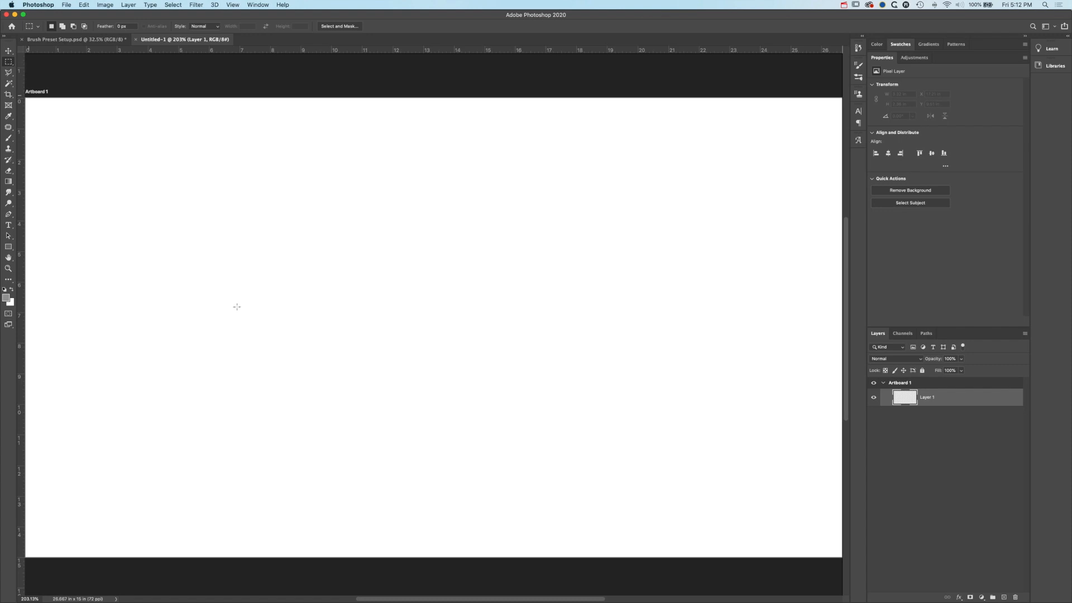
{"action": "key", "text": "b"}
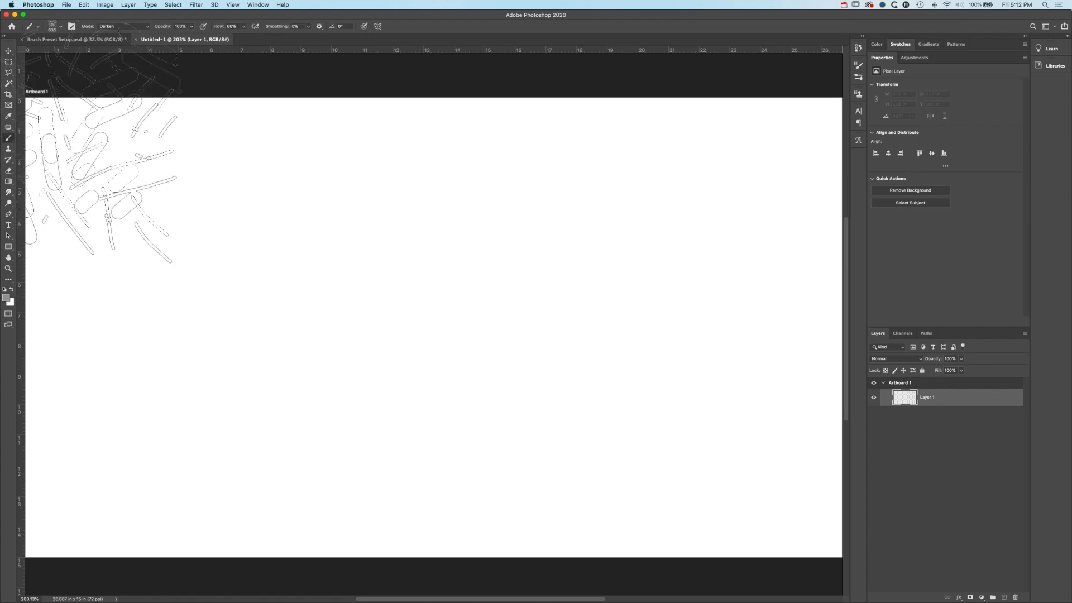
Switch the brush to the Hard Round preset from General Brushes and undo the stray dab made on the artboard
{"action": "left_click", "coordinate": [59, 26]}
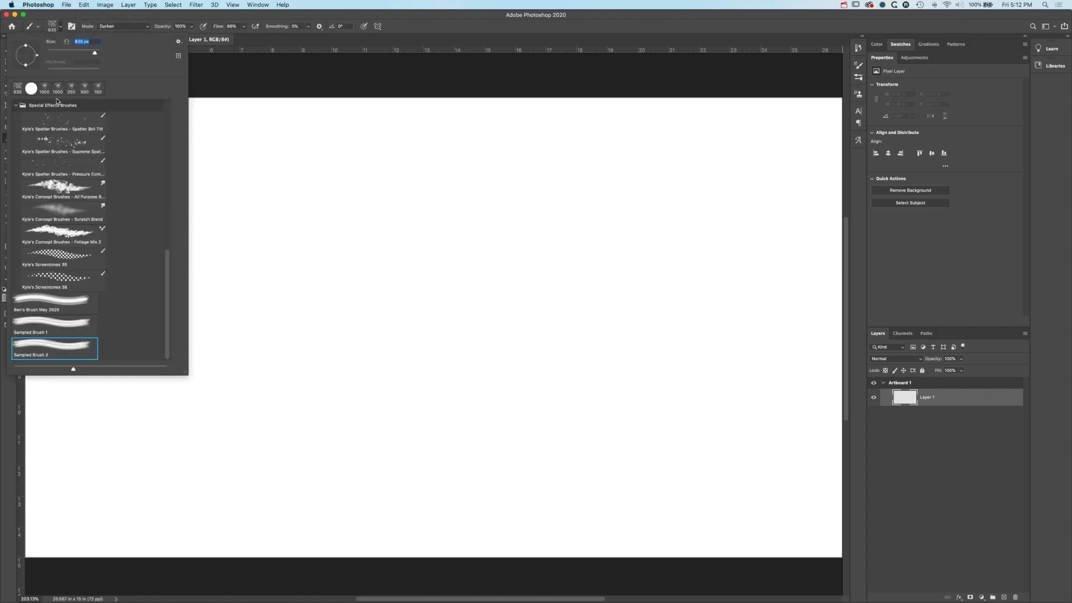
{"action": "scroll", "coordinate": [56, 119], "scroll_direction": "up", "scroll_amount": 10}
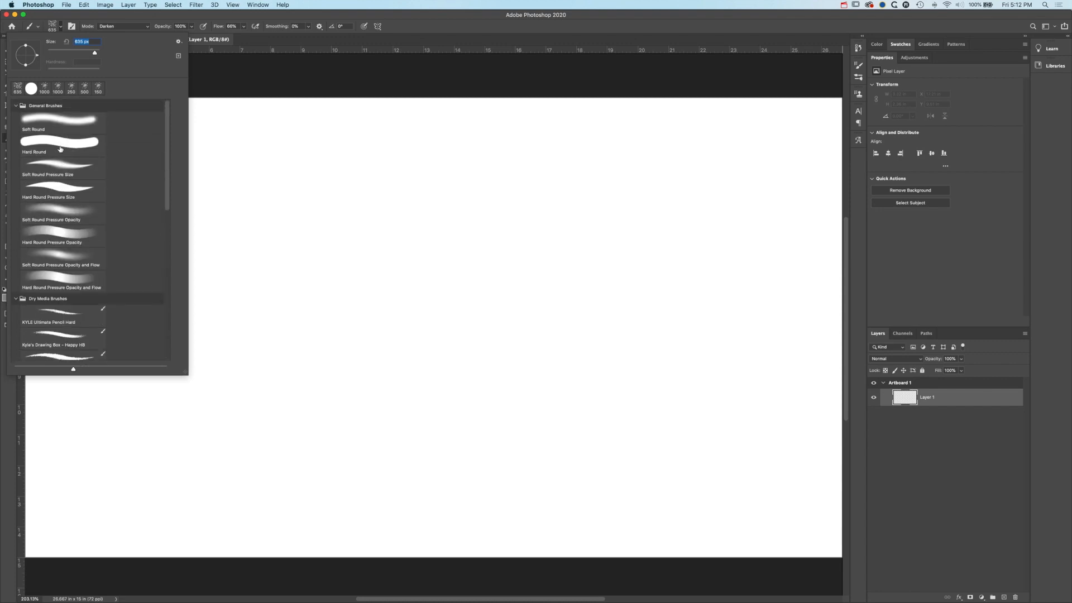
{"action": "left_click", "coordinate": [60, 149]}
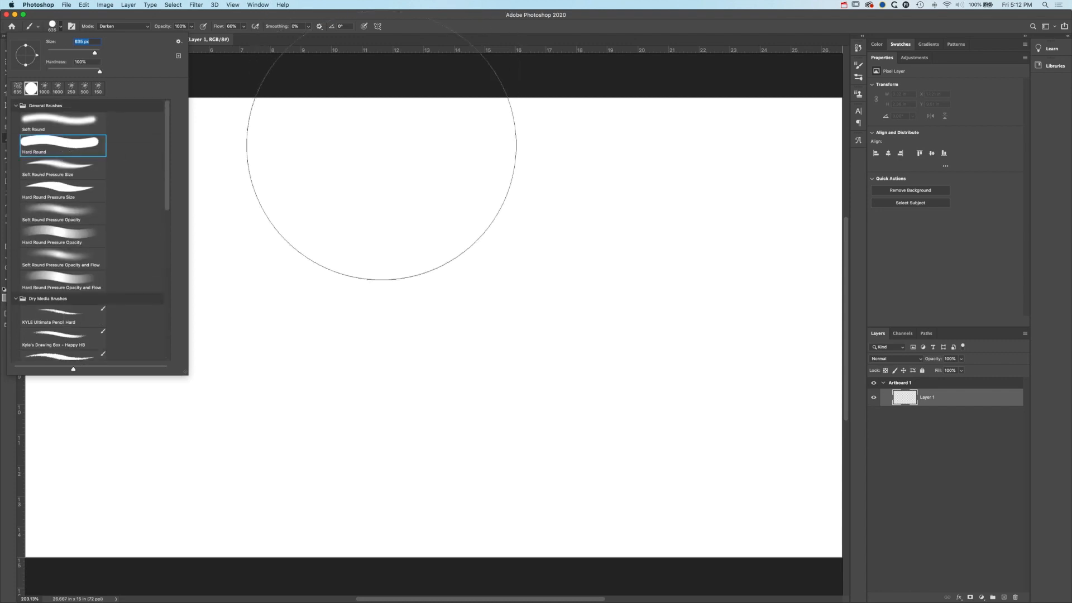
{"action": "left_click", "coordinate": [226, 75]}
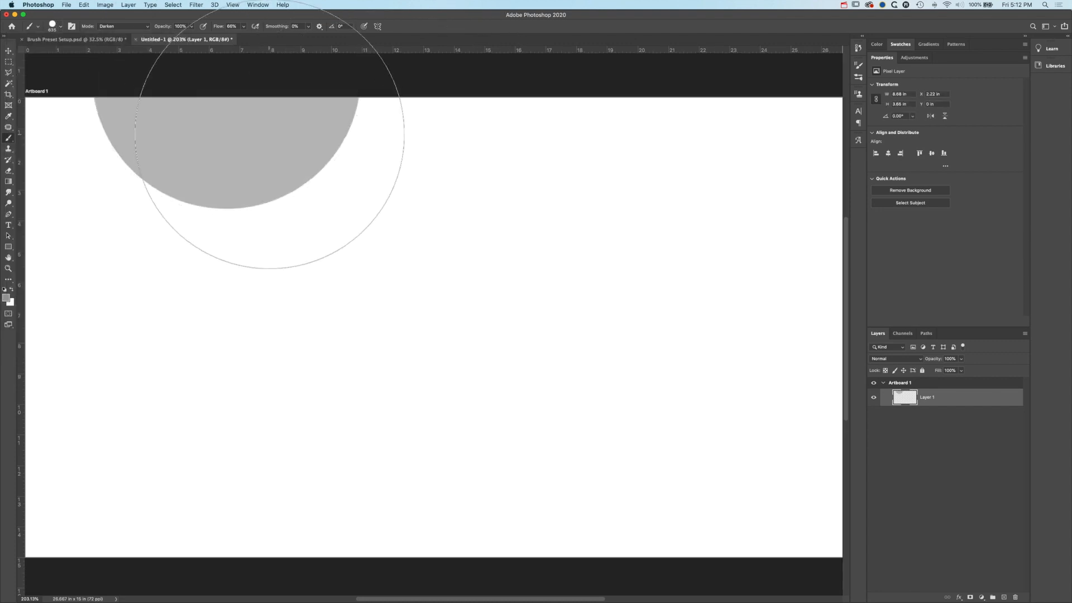
{"action": "key", "text": "super+z"}
Shrink the brush to a small, thin tip and draw four crossing grey strokes, two curved and two diagonal, around the artboard's centre
{"action": "key", "text": "bracketleft"}
{"action": "key", "text": "bracketleft"}
{"action": "key", "text": "bracketleft"}
{"action": "key", "text": "bracketleft"}
{"action": "key", "text": "bracketleft"}
{"action": "key", "text": "bracketleft"}
{"action": "key", "text": "bracketleft"}
{"action": "key", "text": "bracketleft"}
{"action": "key", "text": "bracketleft"}
{"action": "key", "text": "bracketleft"}
{"action": "key", "text": "bracketleft"}
{"action": "key", "text": "bracketleft"}
{"action": "key", "text": "bracketleft"}
{"action": "key", "text": "bracketleft"}
{"action": "key", "text": "bracketleft"}
{"action": "key", "text": "bracketleft"}
{"action": "key", "text": "bracketleft"}
{"action": "key", "text": "bracketleft"}
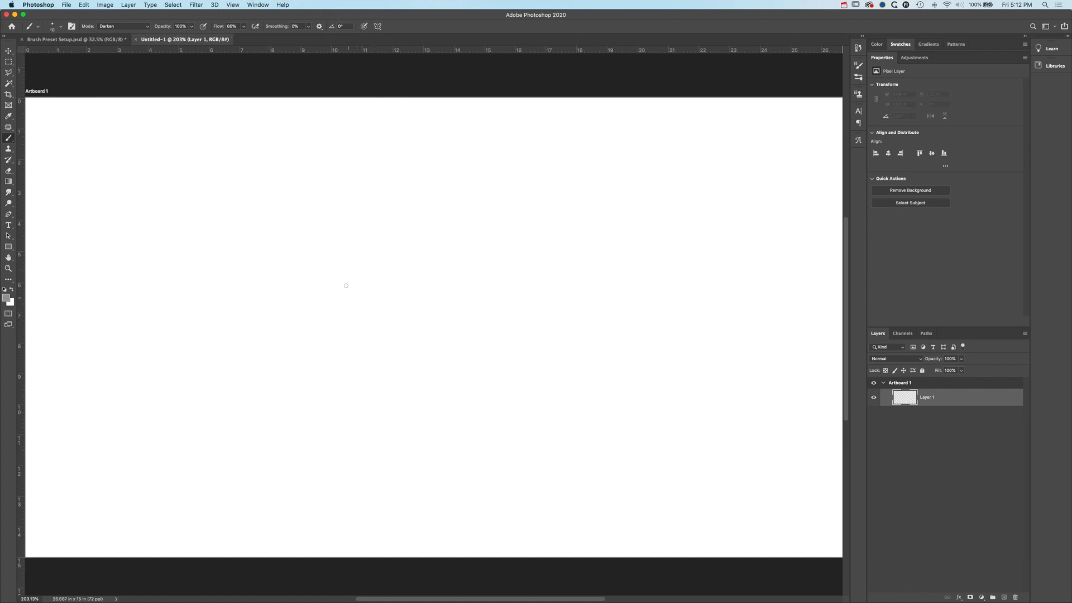
{"action": "left_click_drag", "start_coordinate": [347, 297], "coordinate": [514, 321]}
{"action": "left_click_drag", "start_coordinate": [409, 291], "coordinate": [555, 349]}
{"action": "left_click_drag", "start_coordinate": [445, 233], "coordinate": [311, 379]}
{"action": "left_click_drag", "start_coordinate": [504, 283], "coordinate": [524, 267]}
{"action": "left_click", "coordinate": [387, 391], "text": "shift"}
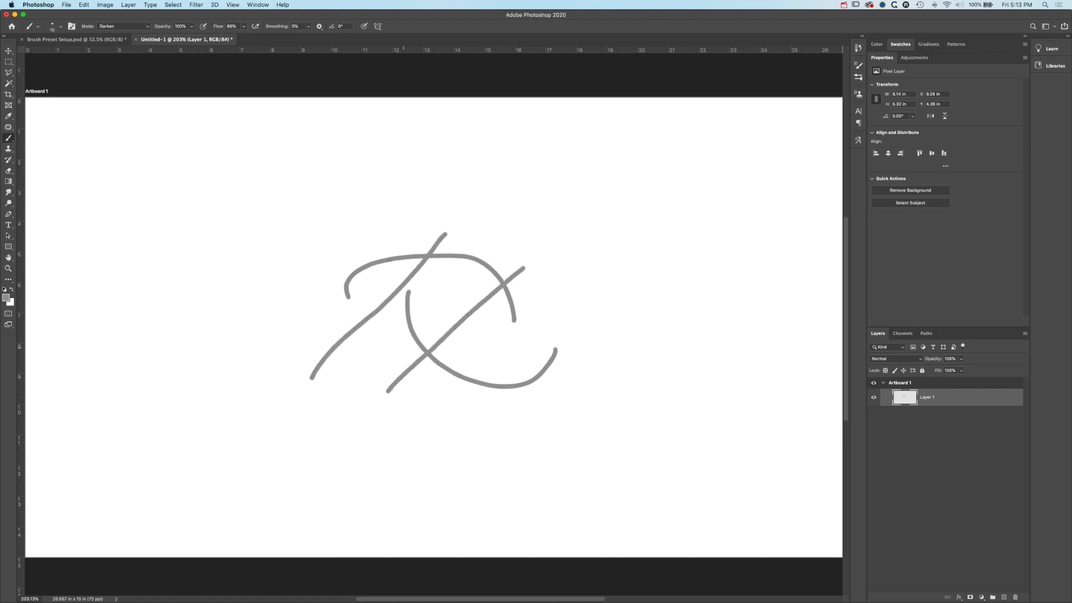